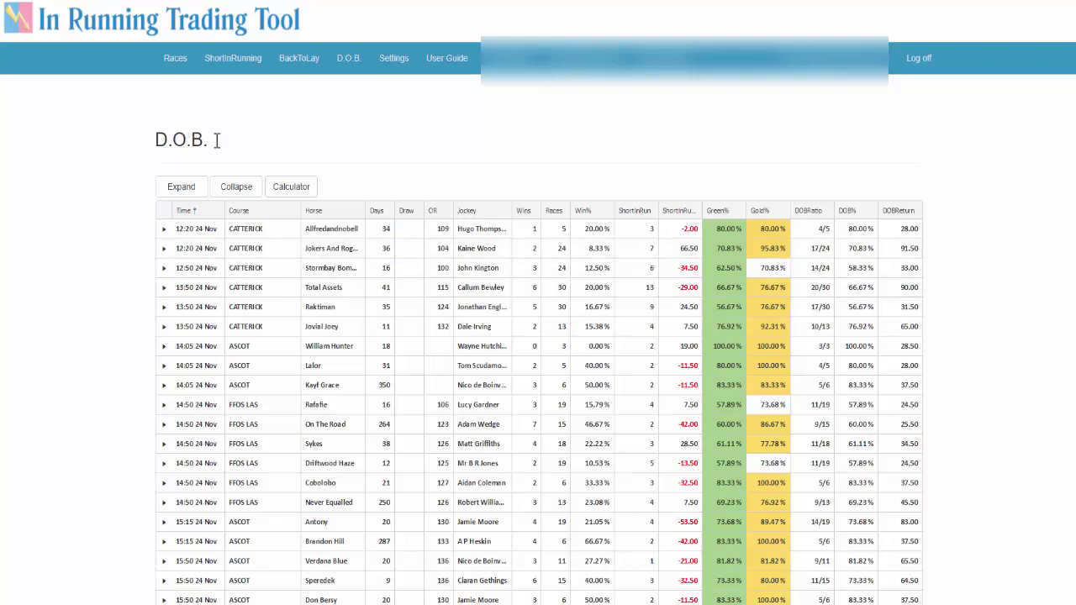
Sort the D.O.B. race table by DOBReturn, highest first, so Eddiemaurice (121.50) leads.
{"action": "left_click", "coordinate": [890, 212]}
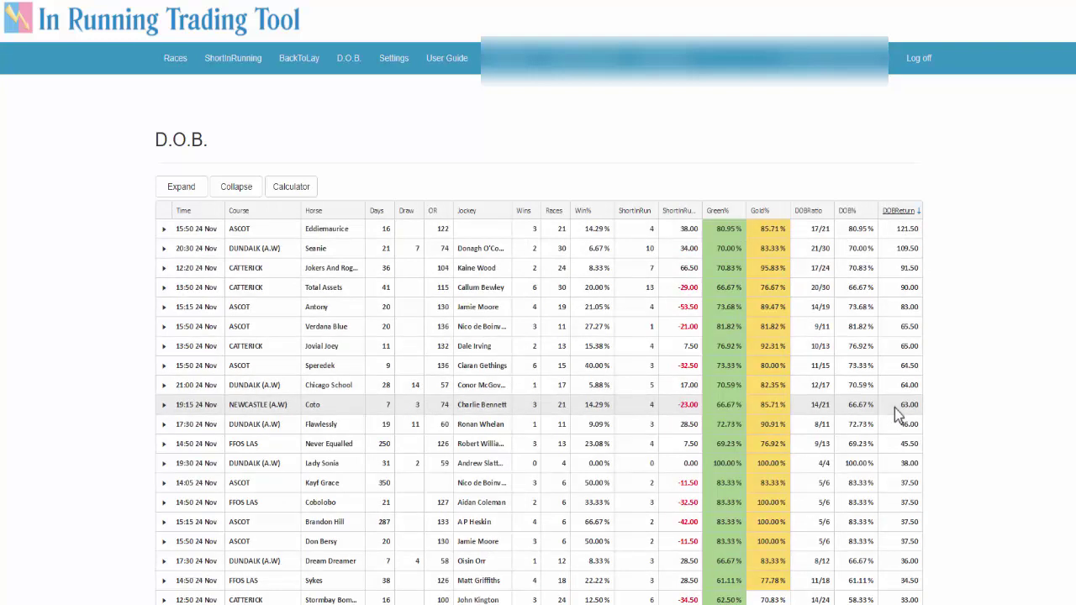
Copy the D.O.B. header and top ten runners, Eddiemaurice through Coto, then switch to Excel.
{"action": "mouse_move", "coordinate": [145, 205]}
{"action": "left_mouse_down"}
{"action": "mouse_move", "coordinate": [783, 405]}
{"action": "mouse_move", "coordinate": [914, 406]}
{"action": "left_mouse_up"}
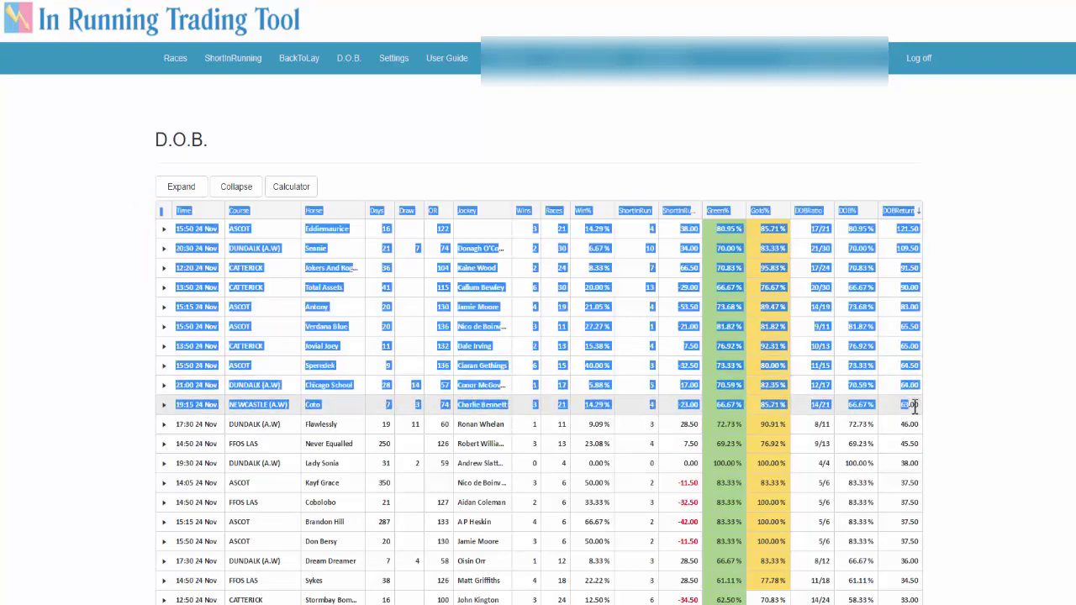
{"action": "right_click", "coordinate": [738, 330]}
{"action": "left_click", "coordinate": [760, 337]}
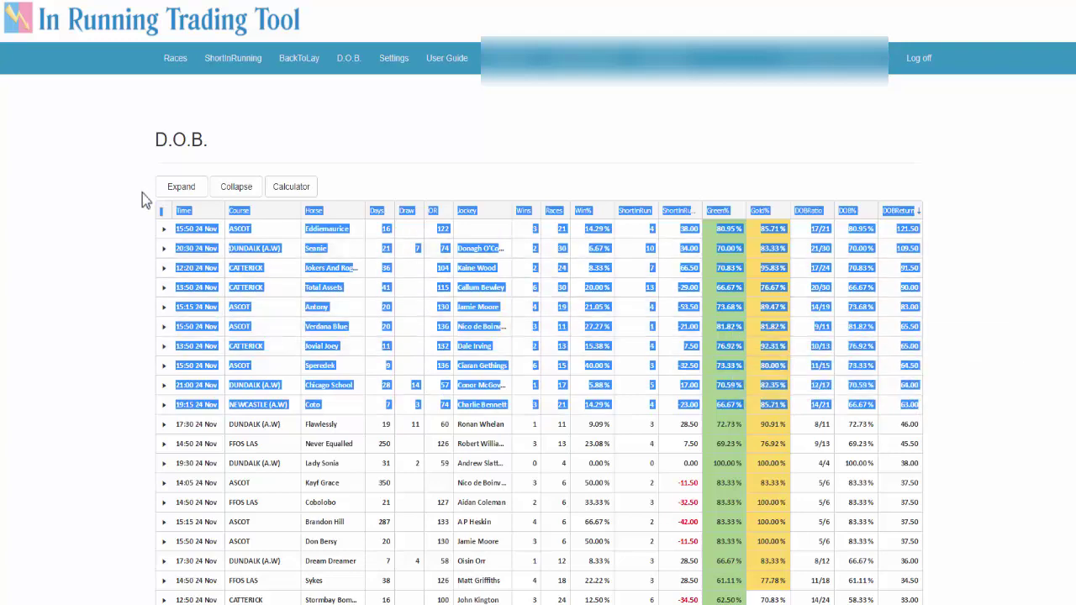
{"action": "key", "text": "alt+Tab"}
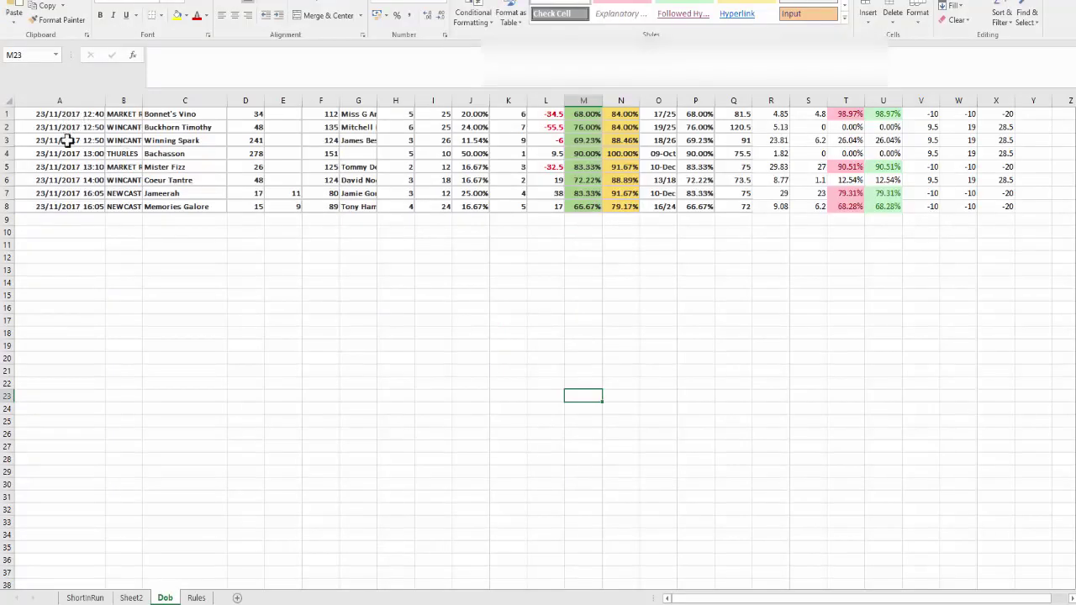
Paste the copied races at A9 and delete the pasted header row 9.
{"action": "right_click", "coordinate": [74, 218]}
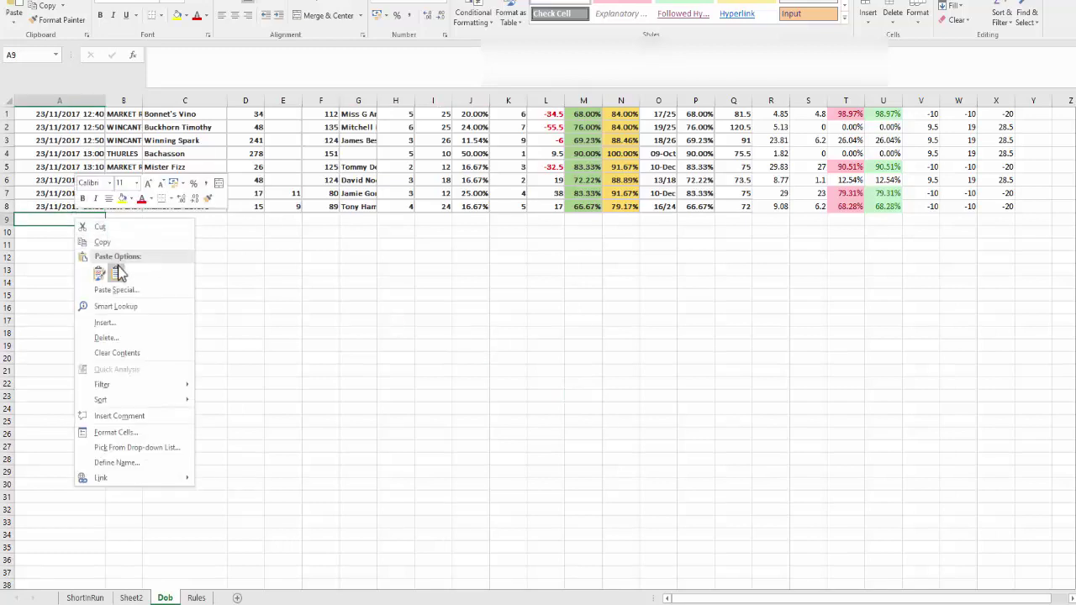
{"action": "left_click", "coordinate": [98, 274]}
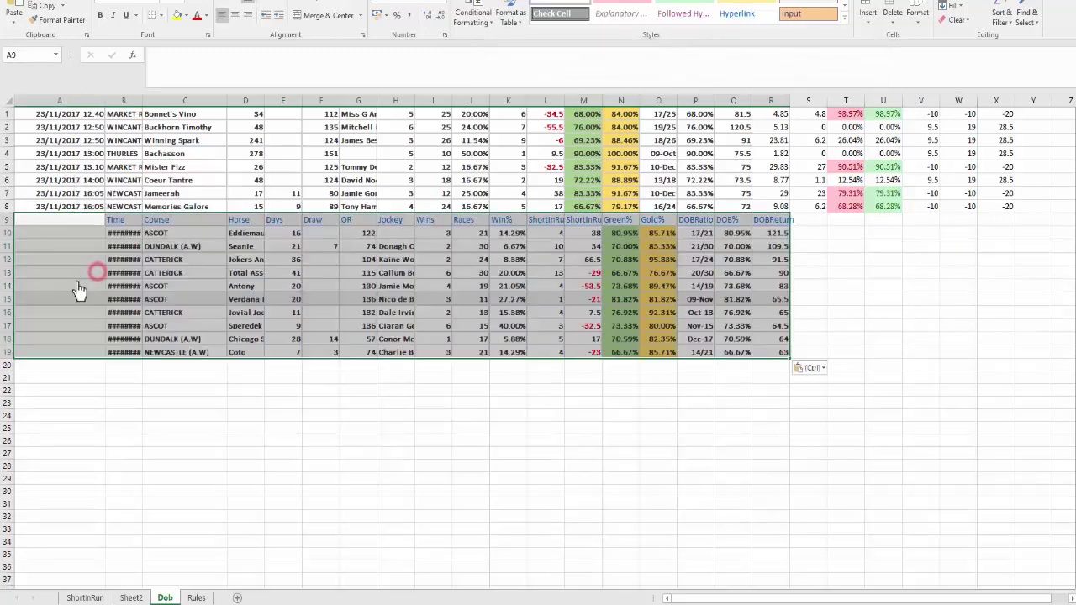
{"action": "left_click", "coordinate": [10, 219]}
{"action": "right_click", "coordinate": [11, 221]}
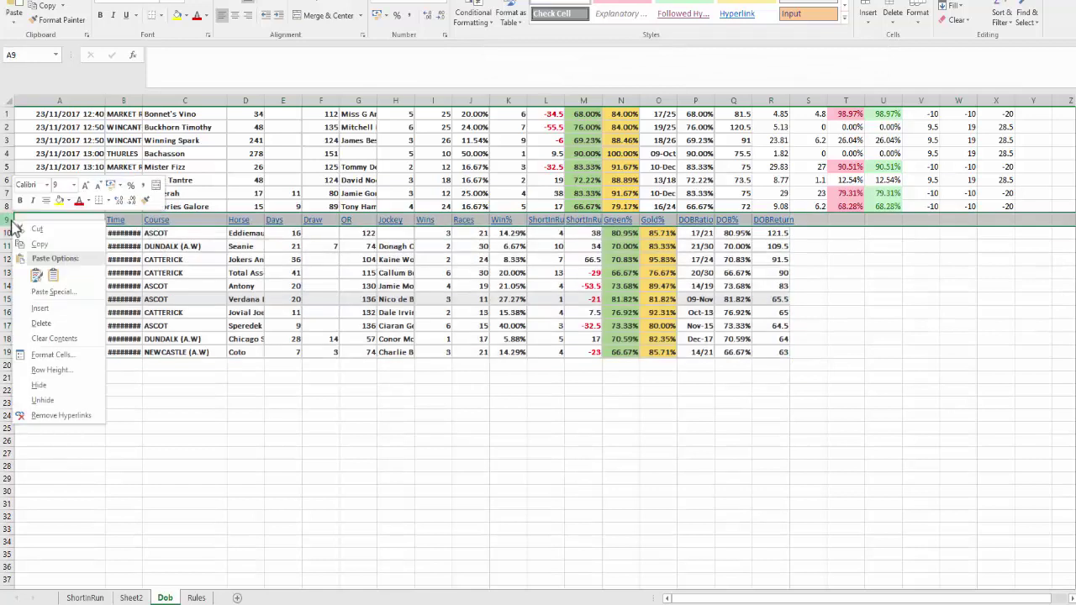
{"action": "left_click", "coordinate": [43, 323]}
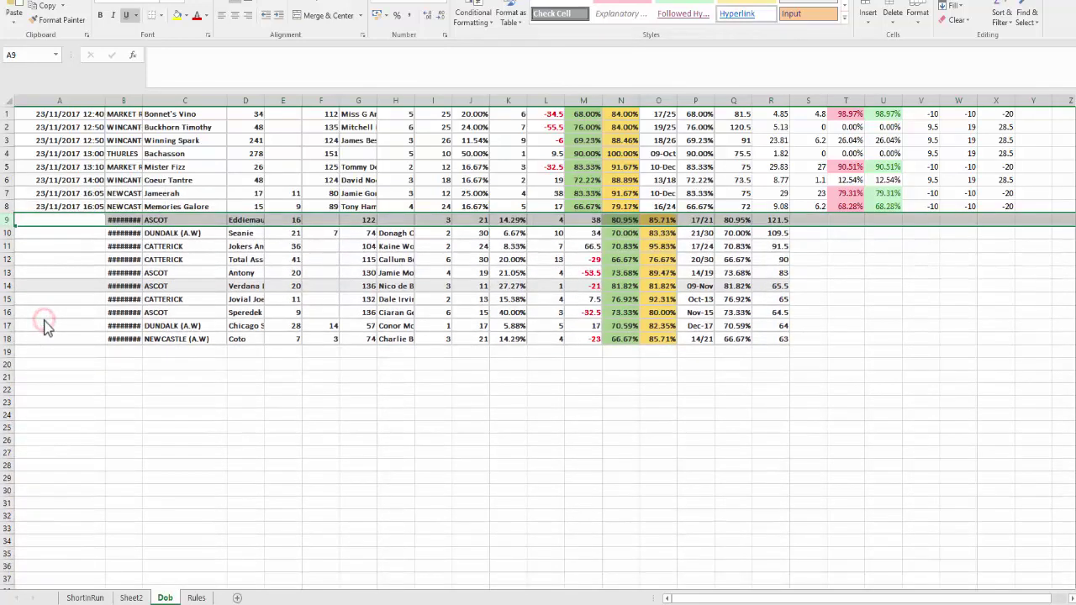
Delete the empty cells A9:A18, shifting the pasted data left into line.
{"action": "left_click_drag", "start_coordinate": [59, 222], "coordinate": [53, 339]}
{"action": "right_click", "coordinate": [58, 311]}
{"action": "left_click", "coordinate": [97, 424]}
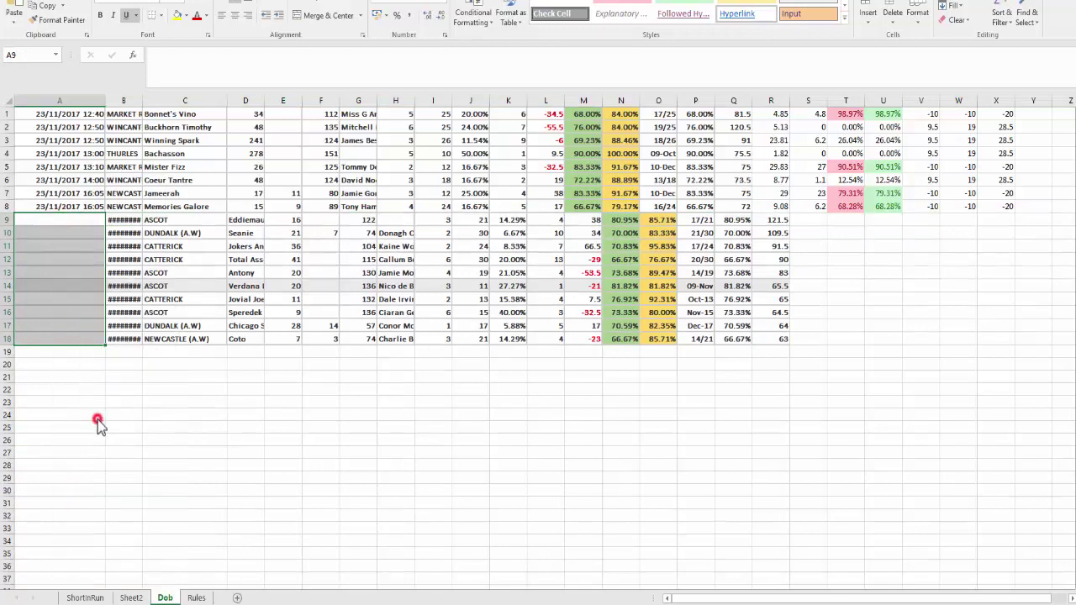
{"action": "left_click", "coordinate": [73, 452]}
{"action": "left_click", "coordinate": [116, 410]}
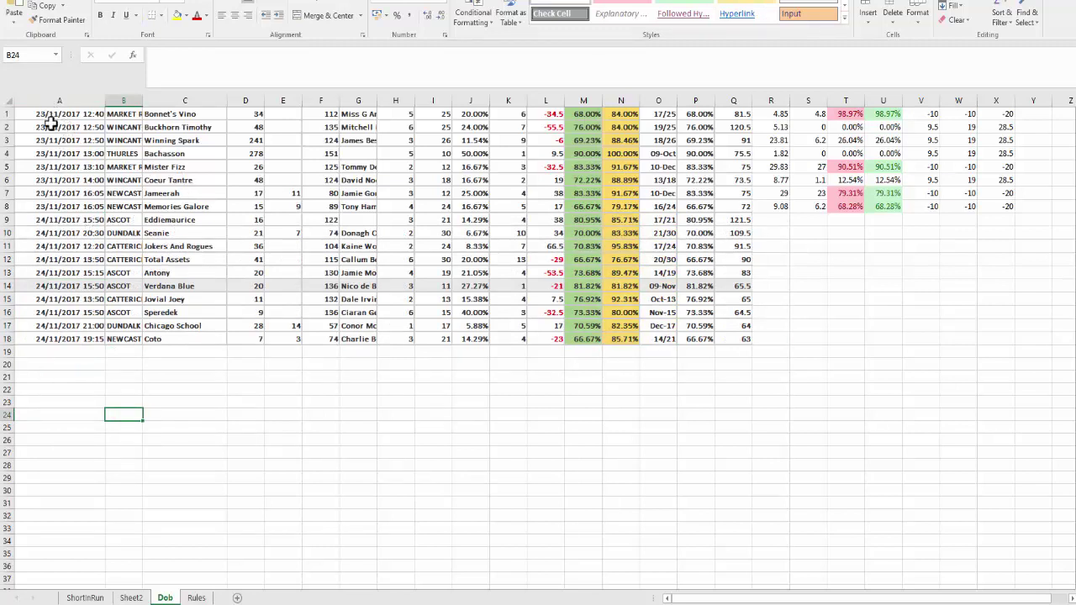
Custom-sort columns A to Y by column A, oldest to newest.
{"action": "left_click_drag", "start_coordinate": [59, 98], "coordinate": [1024, 100]}
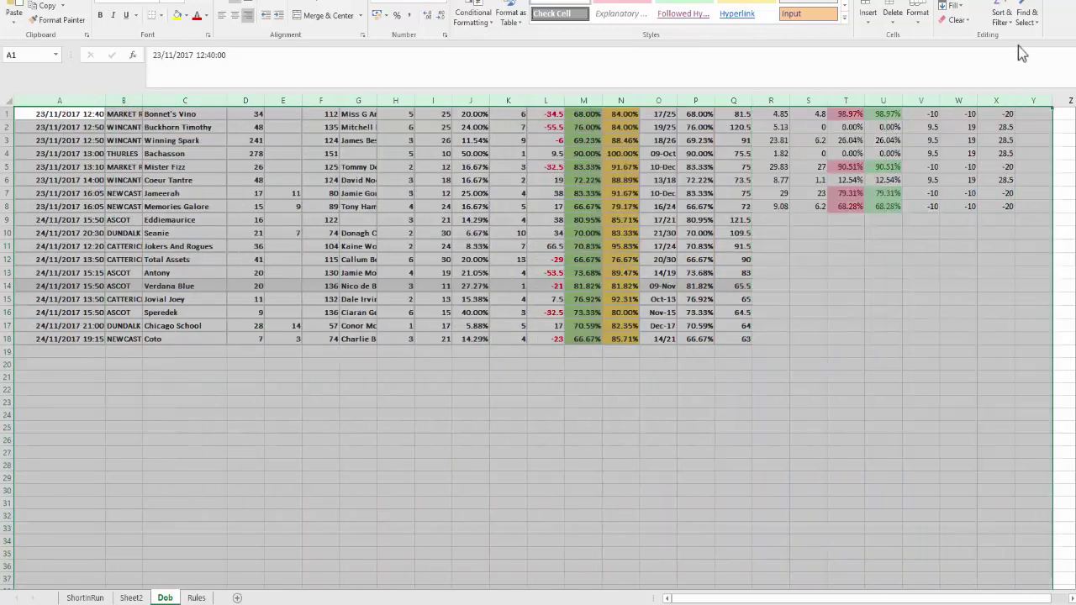
{"action": "left_click", "coordinate": [1003, 17]}
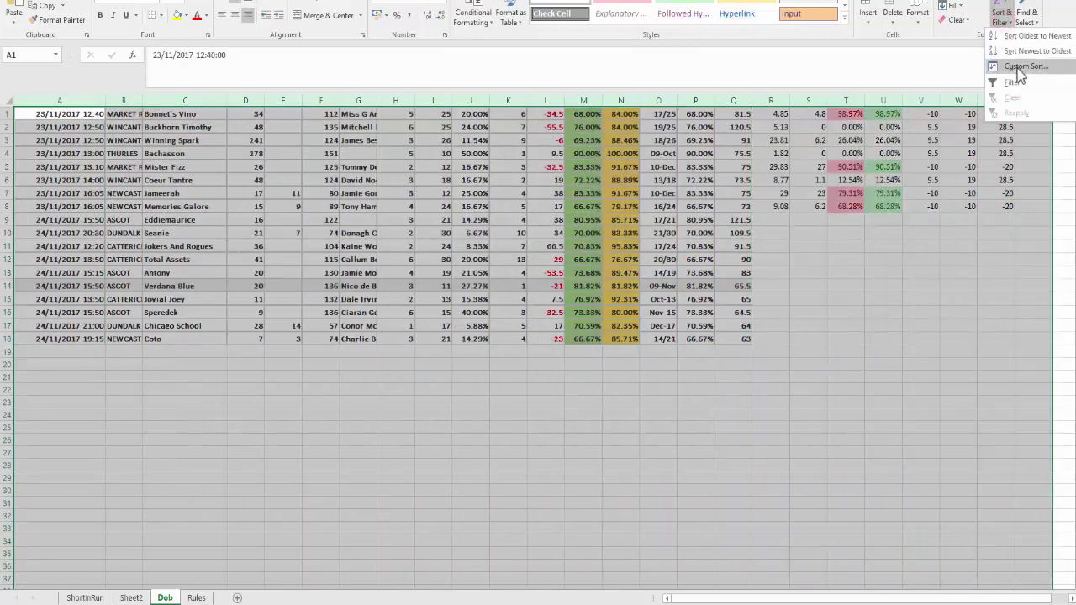
{"action": "left_click", "coordinate": [1017, 67]}
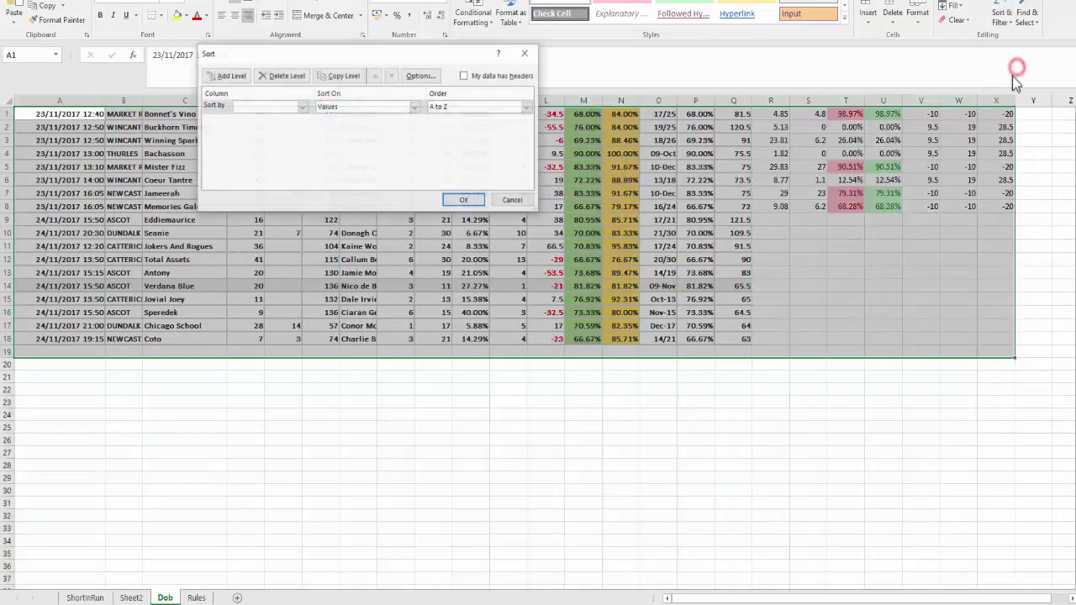
{"action": "left_click", "coordinate": [301, 107]}
{"action": "left_click", "coordinate": [288, 120]}
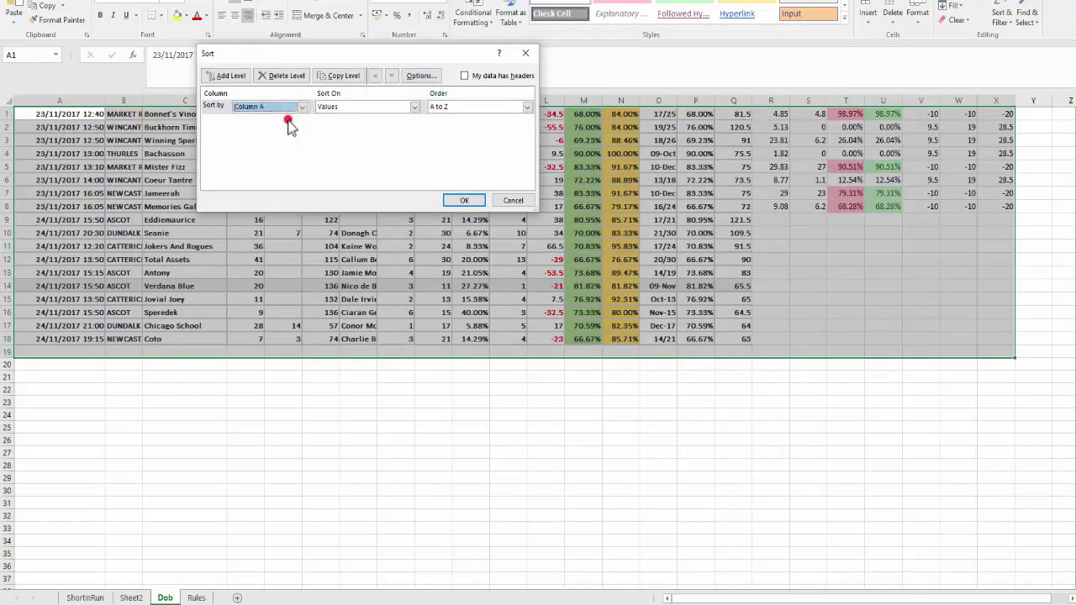
{"action": "left_click", "coordinate": [463, 200]}
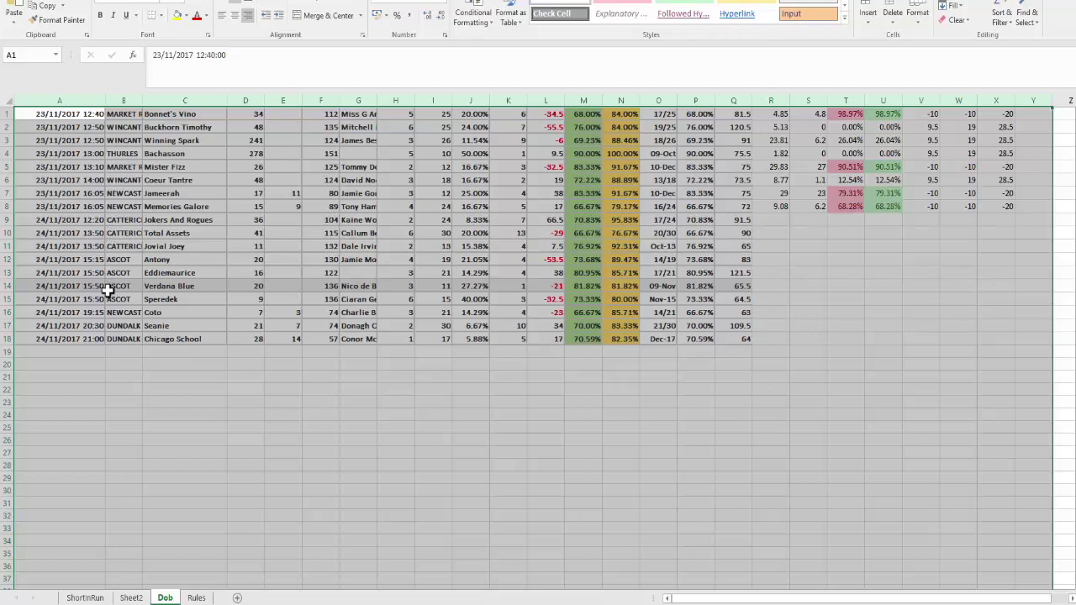
{"action": "left_click", "coordinate": [546, 401]}
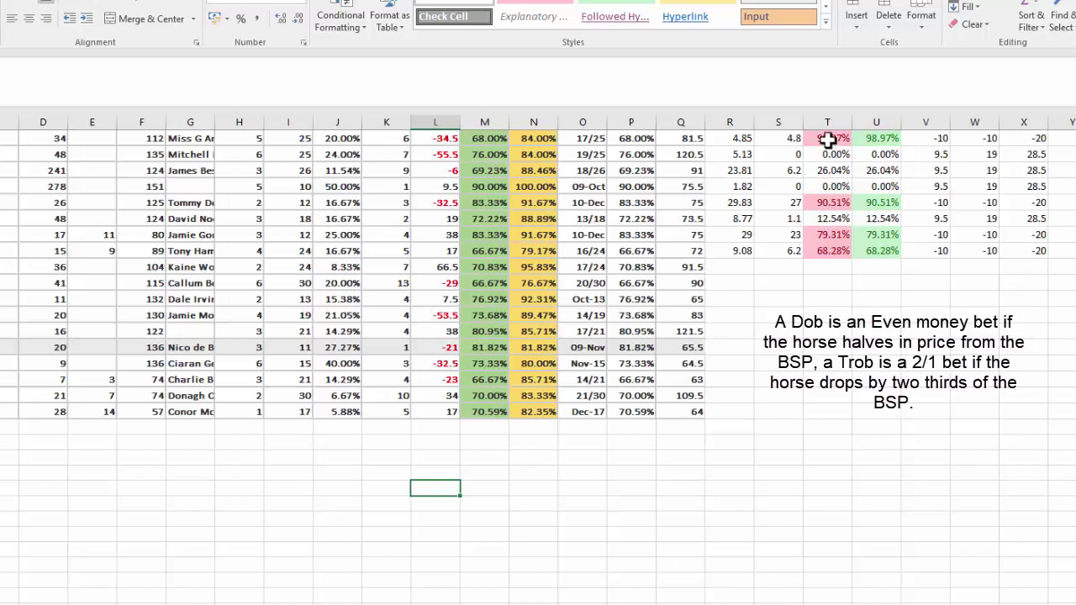
{"action": "left_click", "coordinate": [731, 139]}
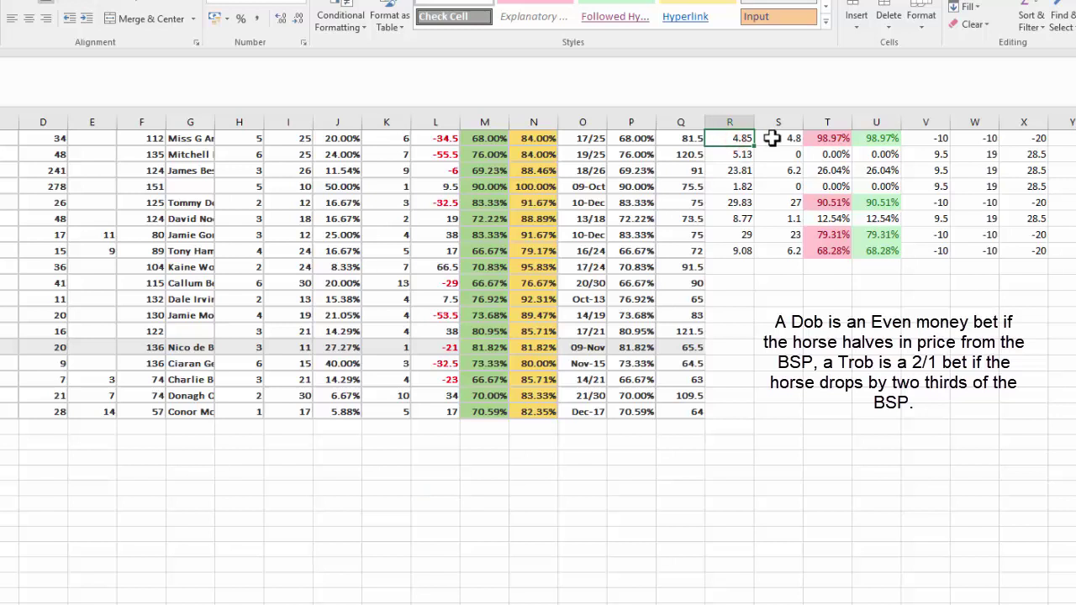
{"action": "left_click", "coordinate": [772, 140]}
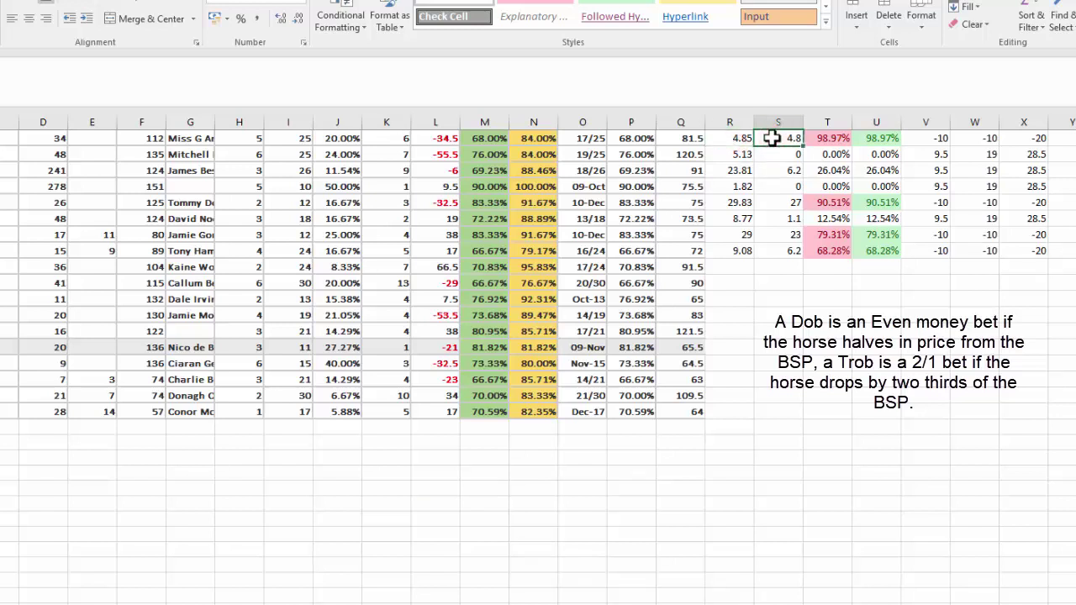
{"action": "left_click", "coordinate": [828, 141]}
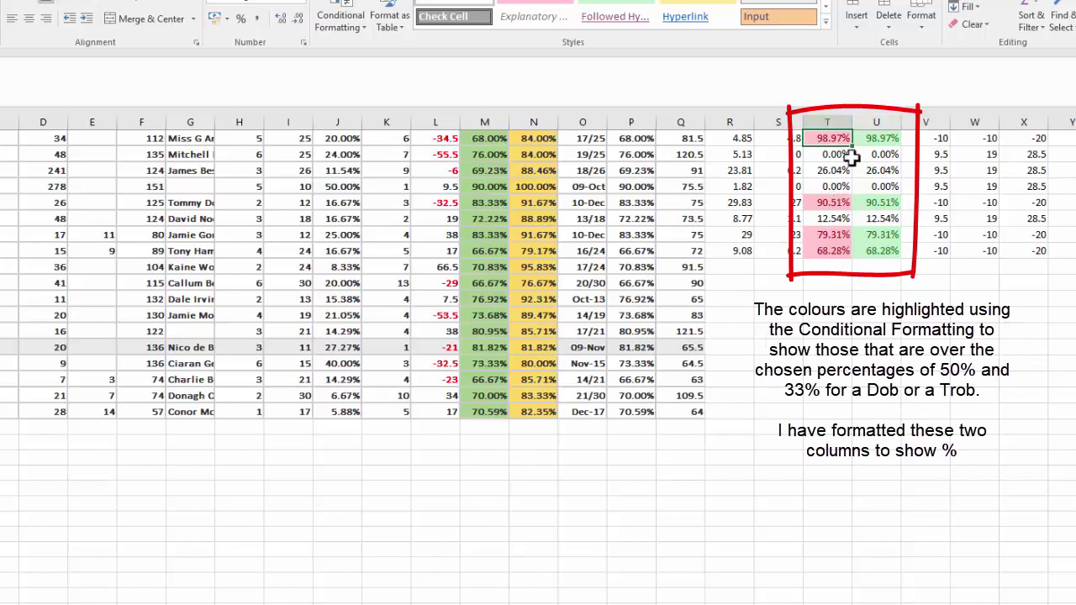
{"action": "left_click", "coordinate": [875, 139]}
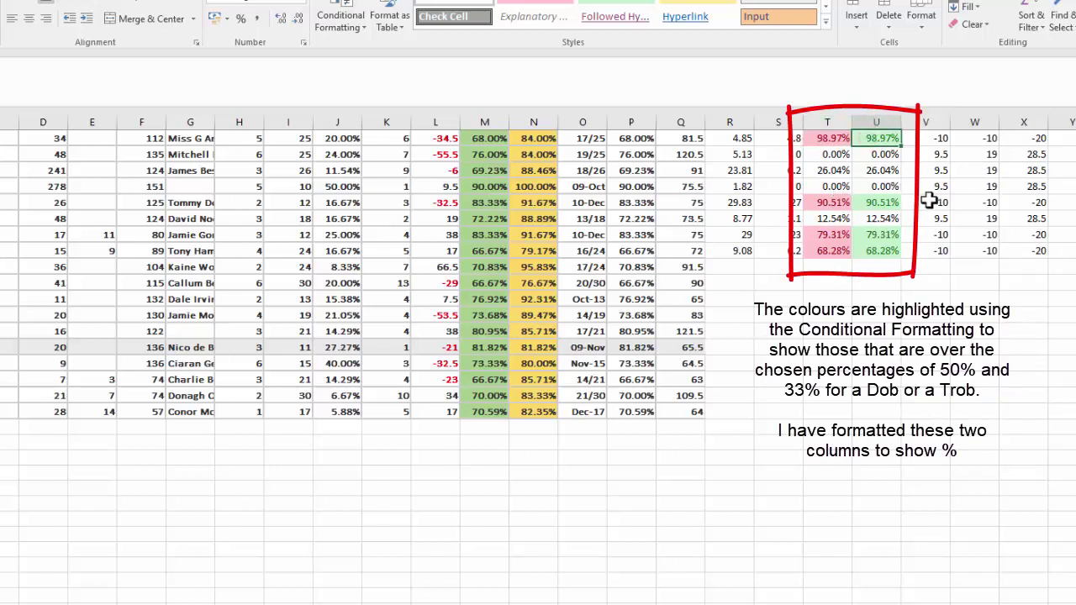
{"action": "left_click", "coordinate": [923, 140]}
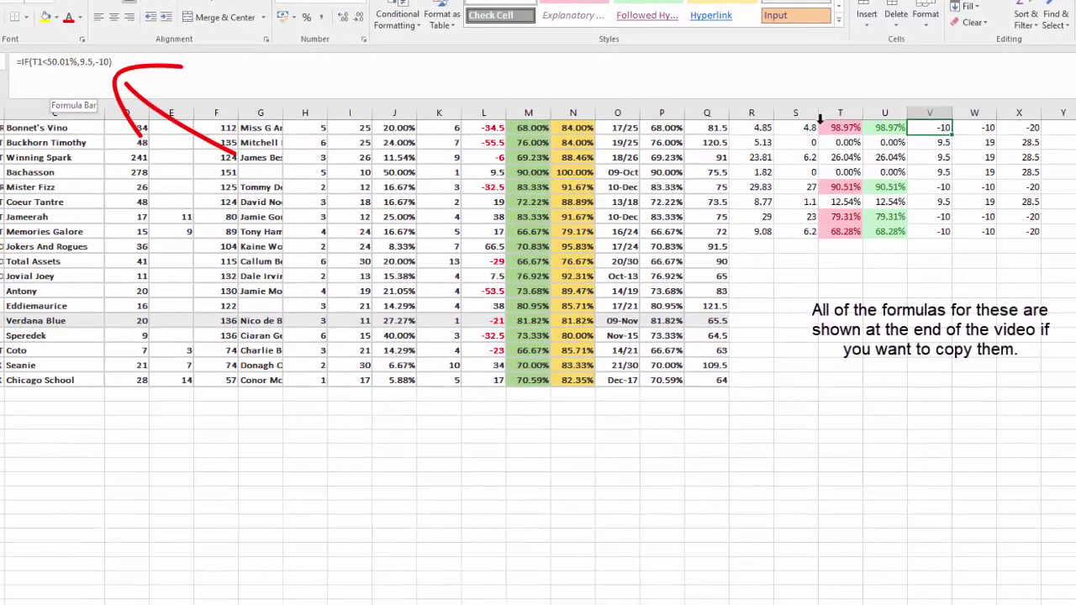
{"action": "left_click", "coordinate": [977, 128]}
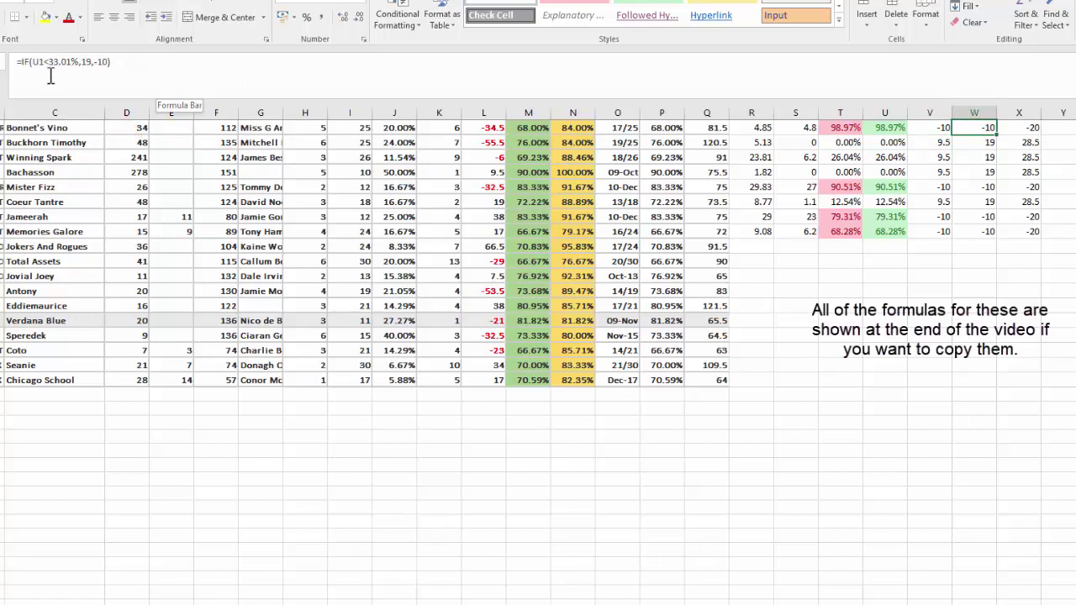
{"action": "left_click", "coordinate": [1019, 127]}
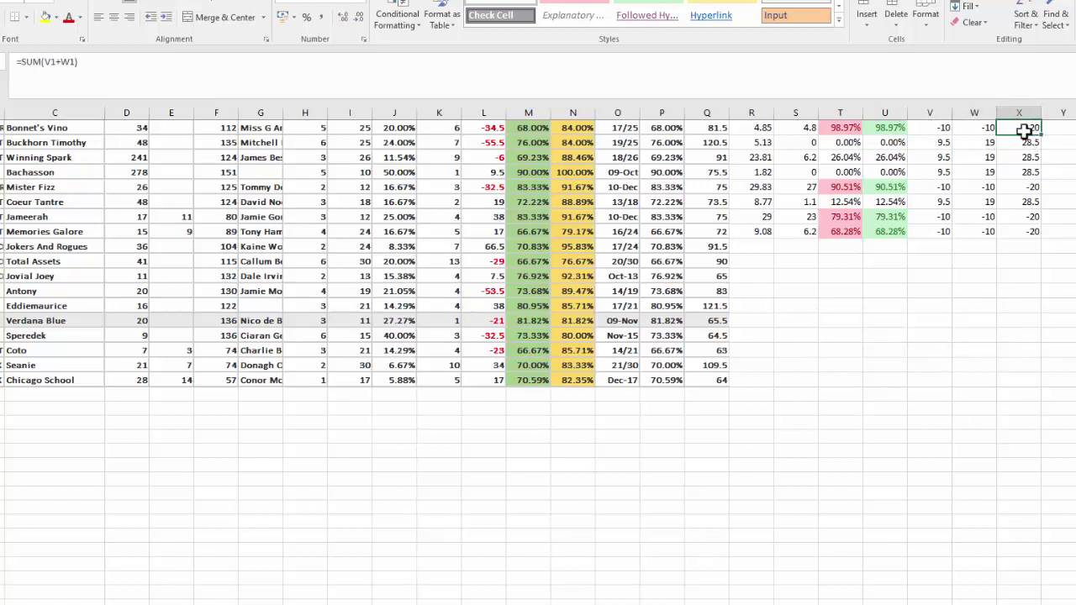
{"action": "left_click_drag", "start_coordinate": [1017, 132], "coordinate": [1014, 232]}
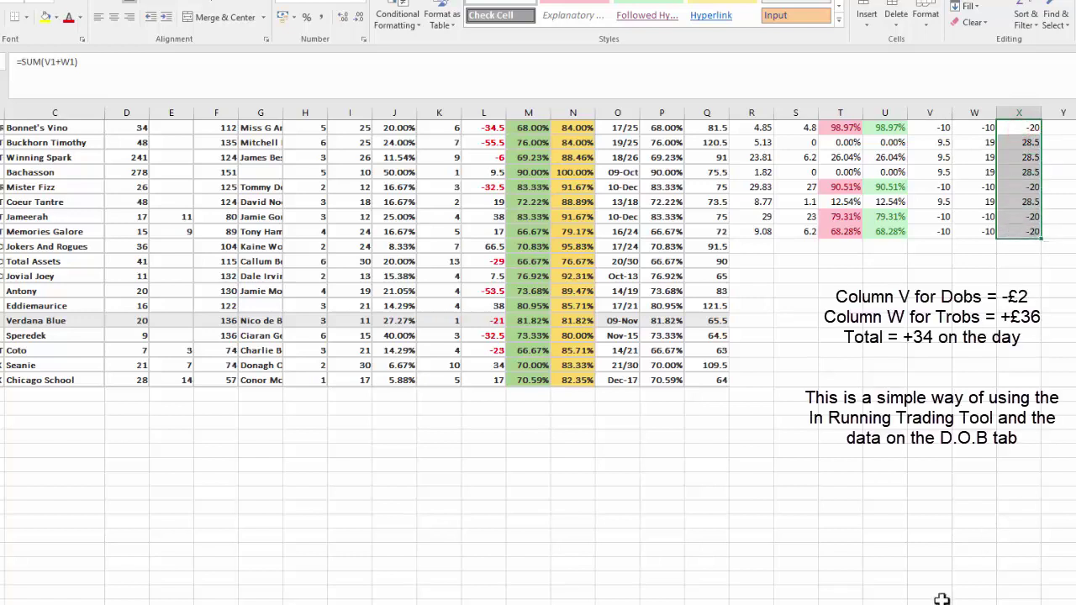
Enter trial prices 6 in R9 and 2.5 in S9 for Jokers And Rogues.
{"action": "mouse_move", "coordinate": [1033, 266]}
{"action": "left_click", "coordinate": [1009, 275]}
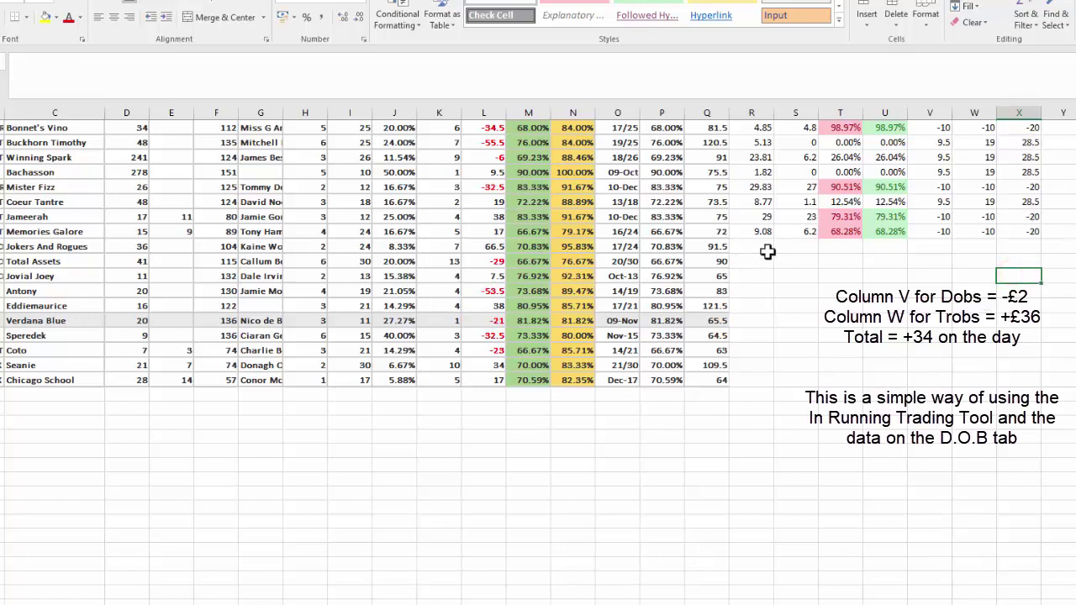
{"action": "left_click", "coordinate": [751, 246]}
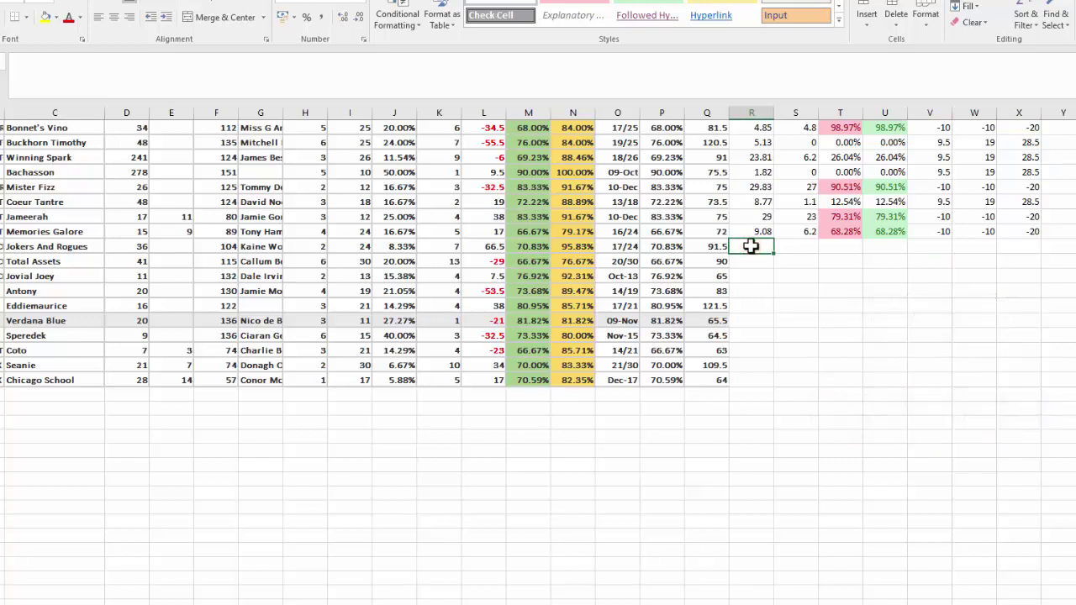
{"action": "type", "text": "6"}
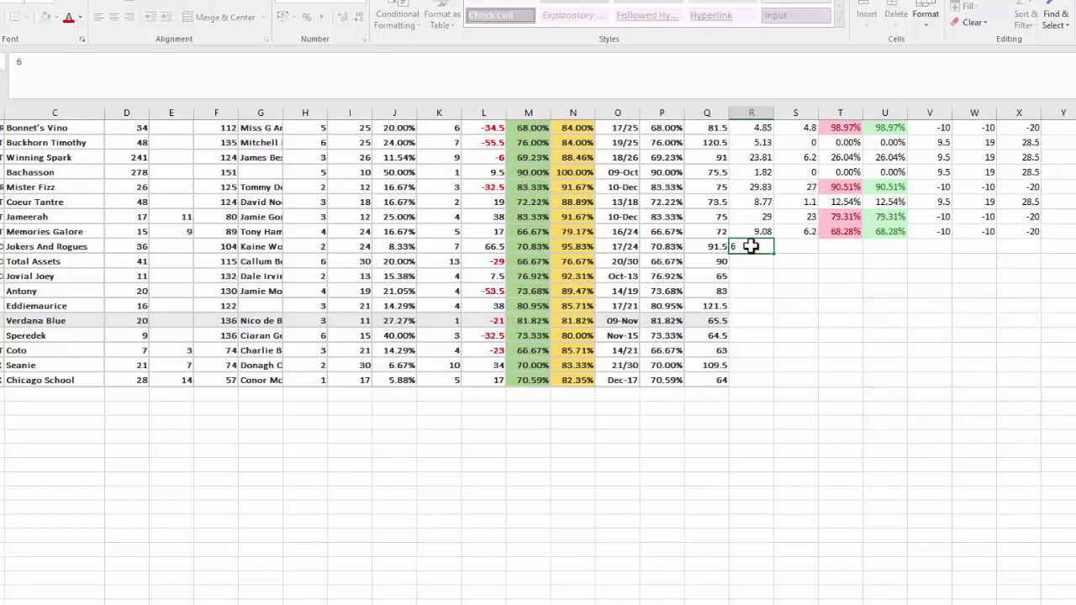
{"action": "key", "text": "Tab"}
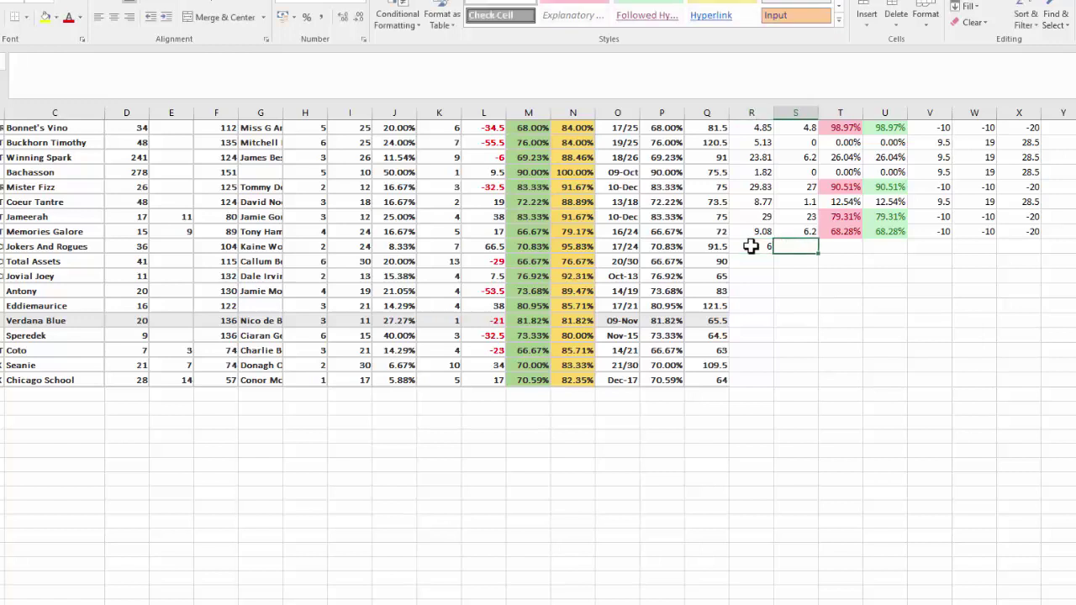
{"action": "type", "text": "2.5"}
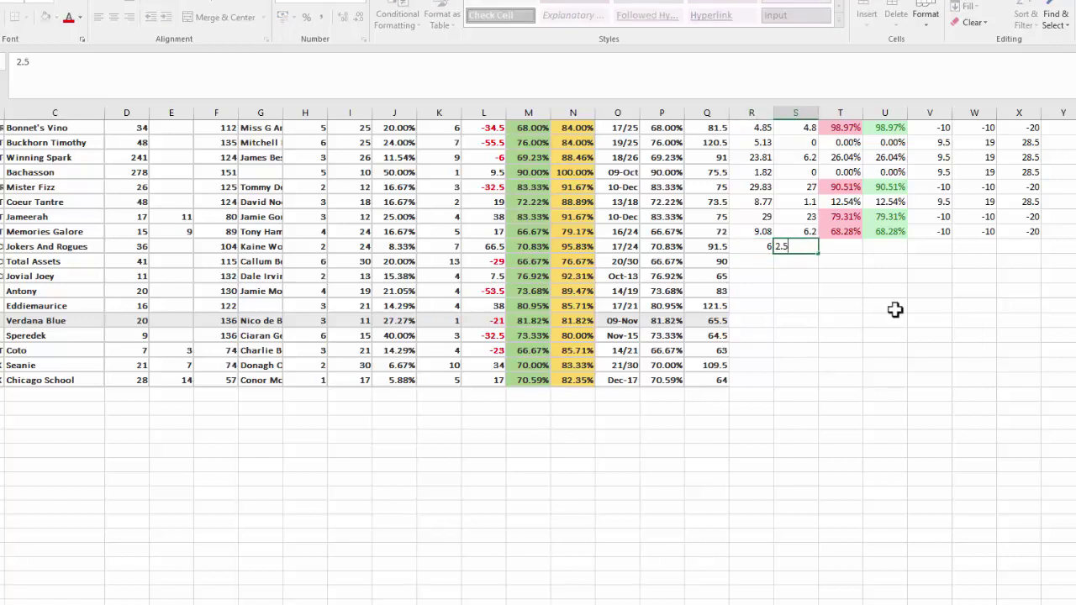
{"action": "left_click", "coordinate": [932, 333]}
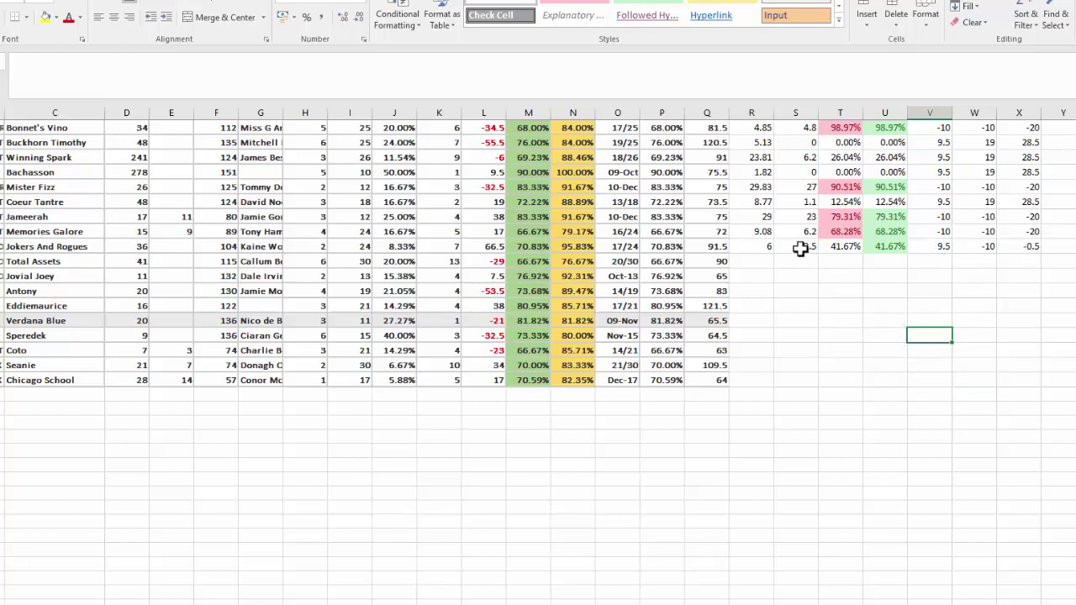
Change S9 to 1.8, giving a 30.00% drop and 28.5 total profit.
{"action": "left_click", "coordinate": [793, 247]}
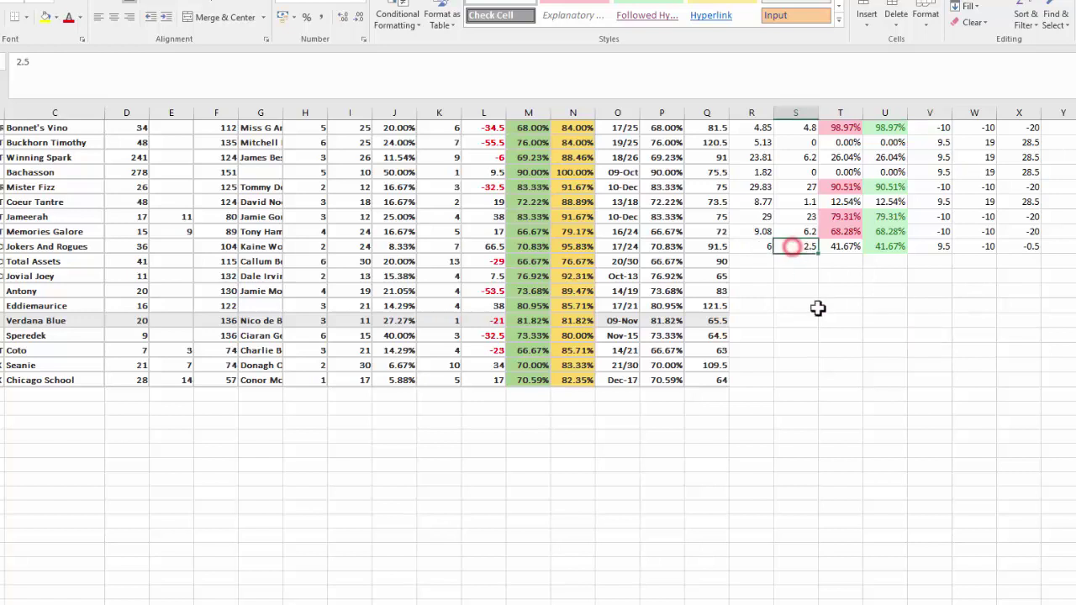
{"action": "type", "text": "1.8"}
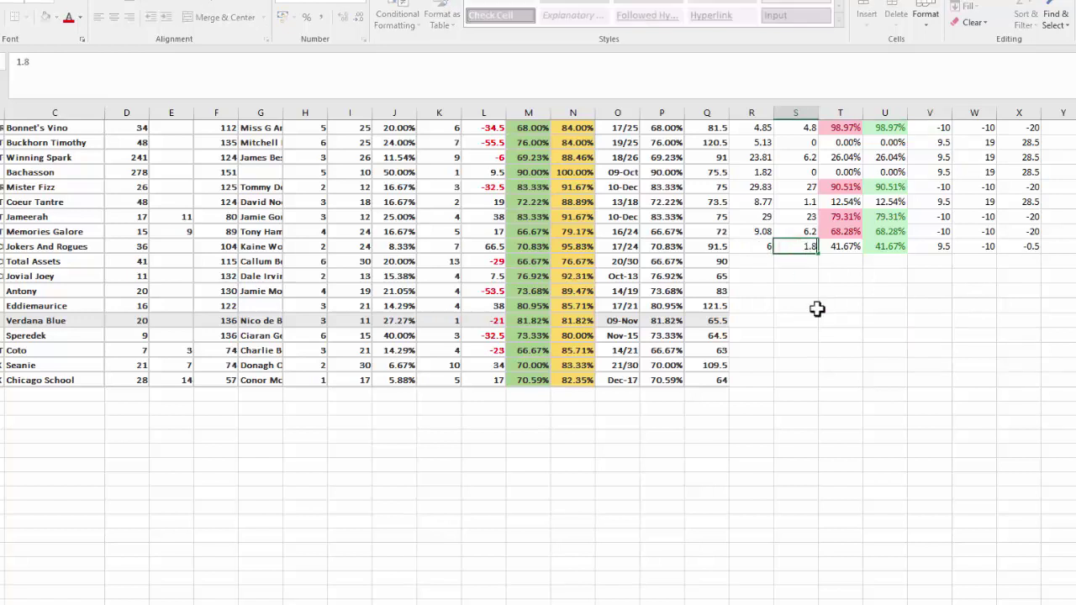
{"action": "key", "text": "Return"}
{"action": "left_click", "coordinate": [816, 307]}
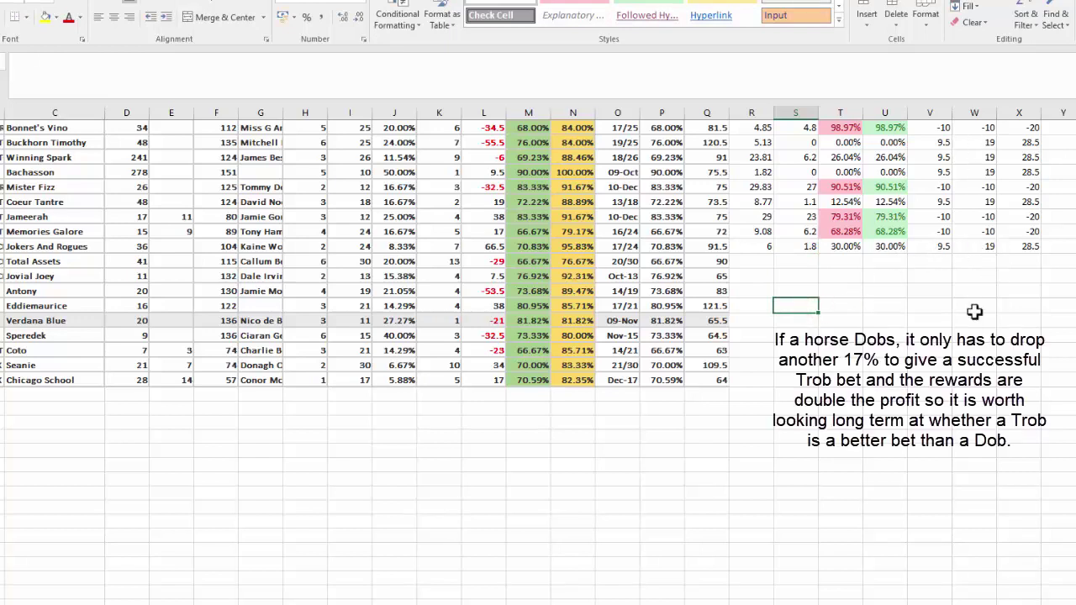
Delete the Jokers And Rogues test entries in cells R9:X9.
{"action": "mouse_move", "coordinate": [751, 247]}
{"action": "left_mouse_down"}
{"action": "mouse_move", "coordinate": [872, 261]}
{"action": "mouse_move", "coordinate": [1008, 246]}
{"action": "left_mouse_up"}
{"action": "key", "text": "Delete"}
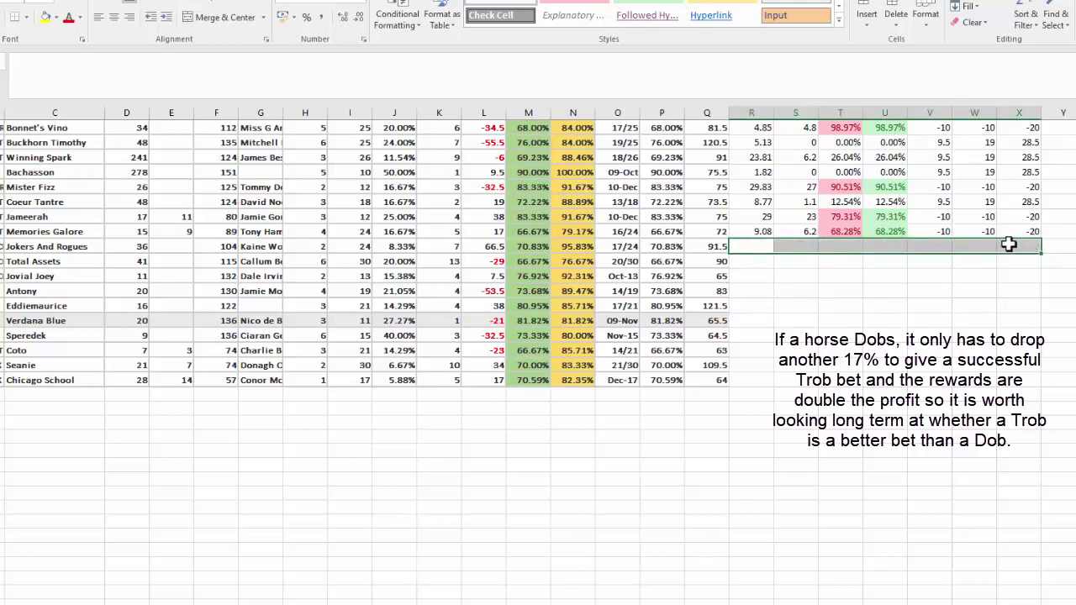